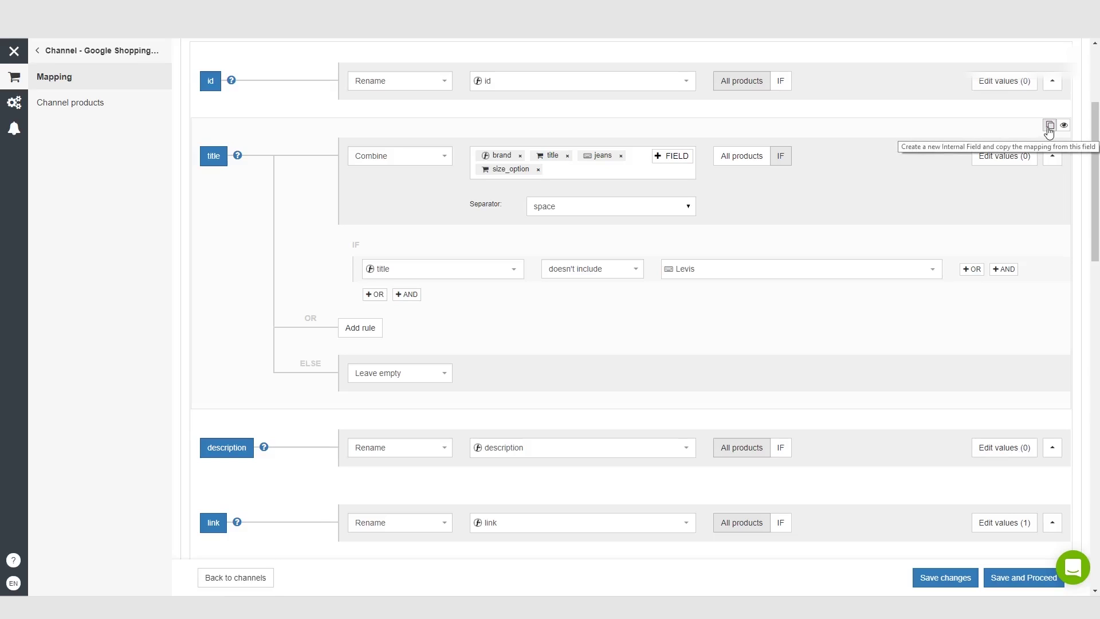
Remove the brand field from the combined title mapping.
left_click(1049, 126)
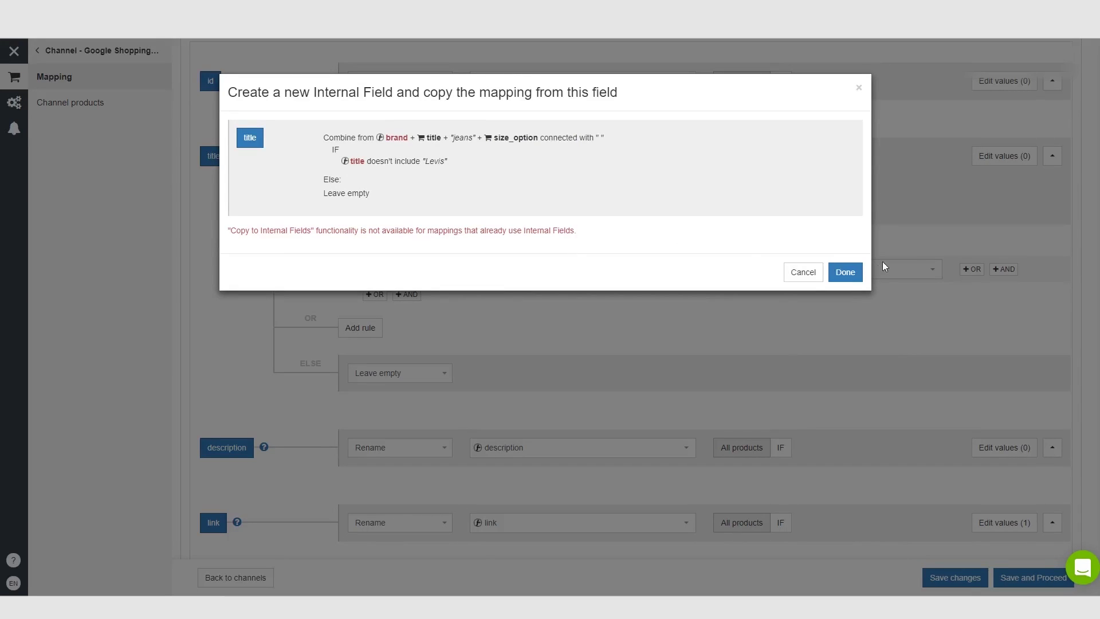
left_click(845, 272)
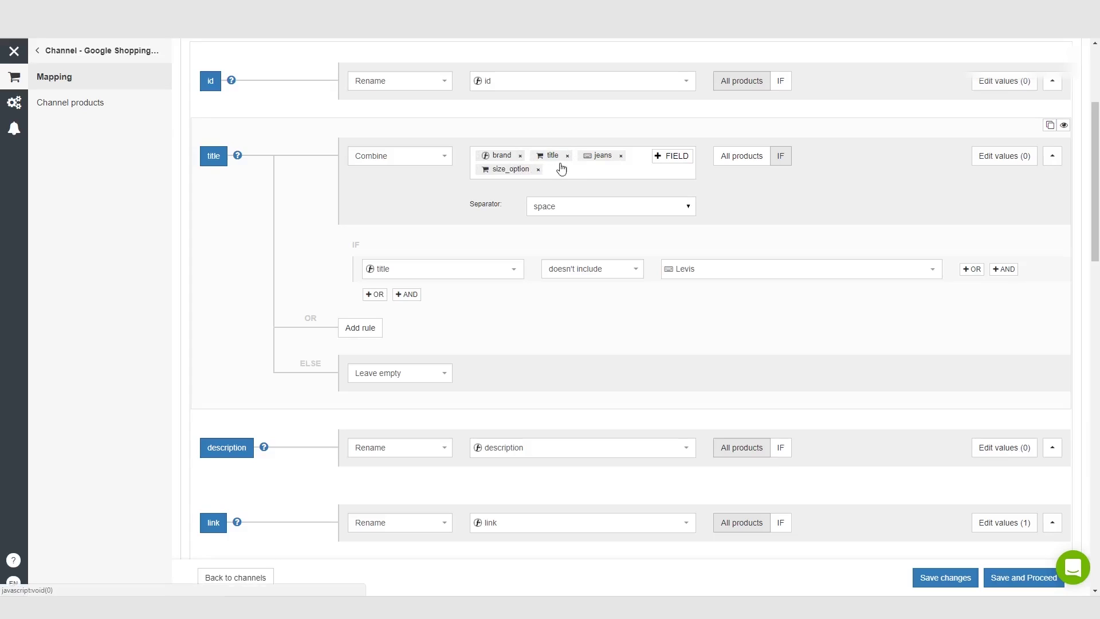
left_click(573, 176)
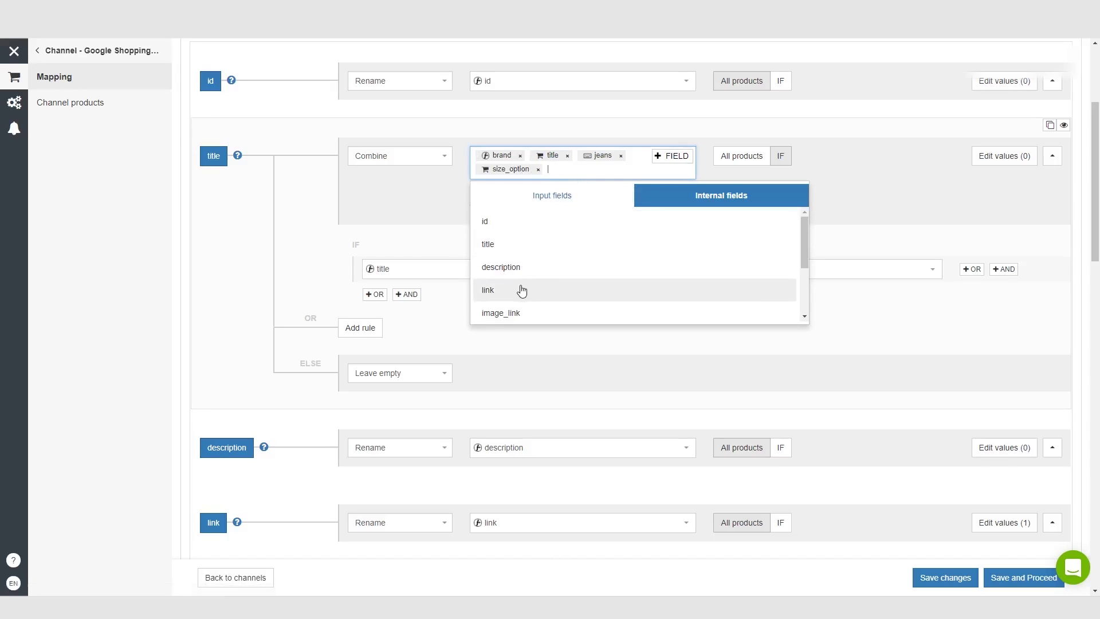
scroll(519, 292, "down", 2)
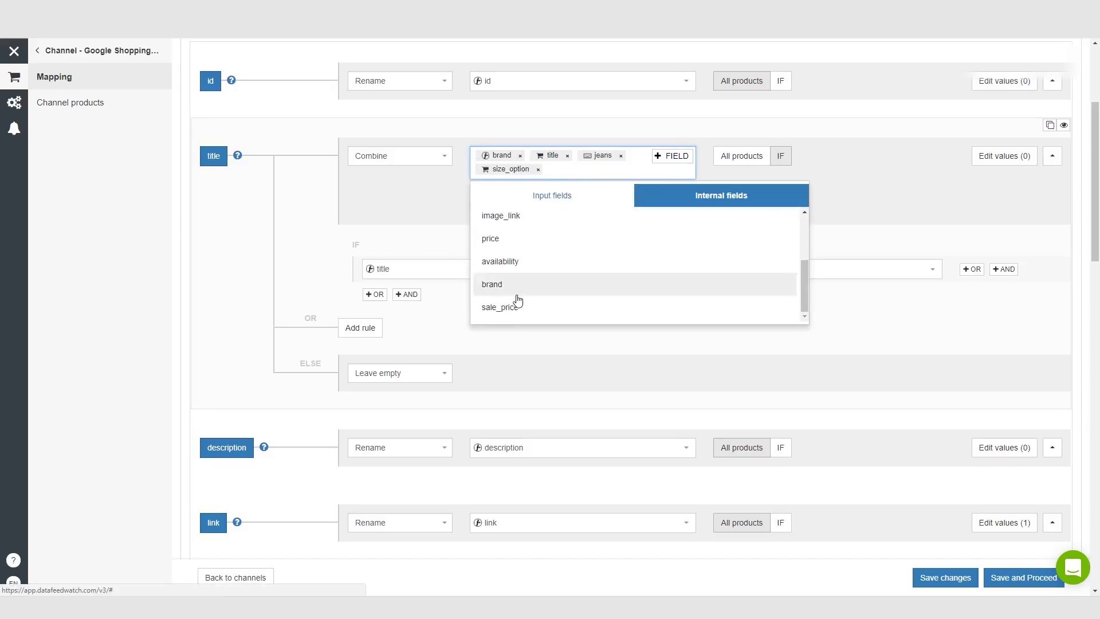
left_click(519, 157)
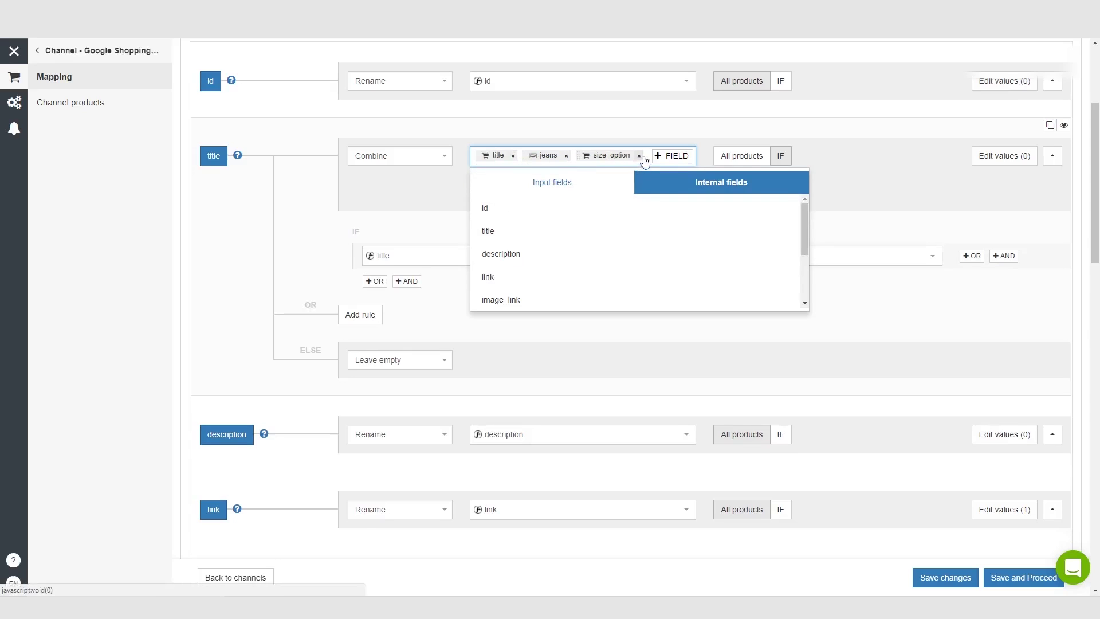
Add color_option from the input fields and move it to the front of the title.
left_click(570, 190)
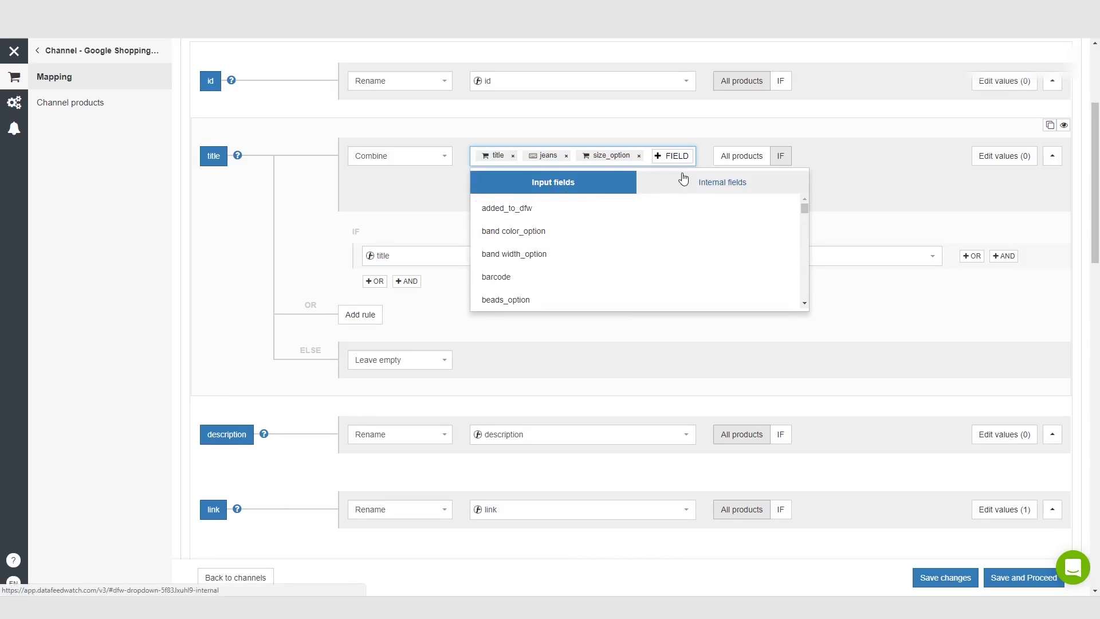
scroll(574, 254, "down", 1)
scroll(574, 255, "down", 3)
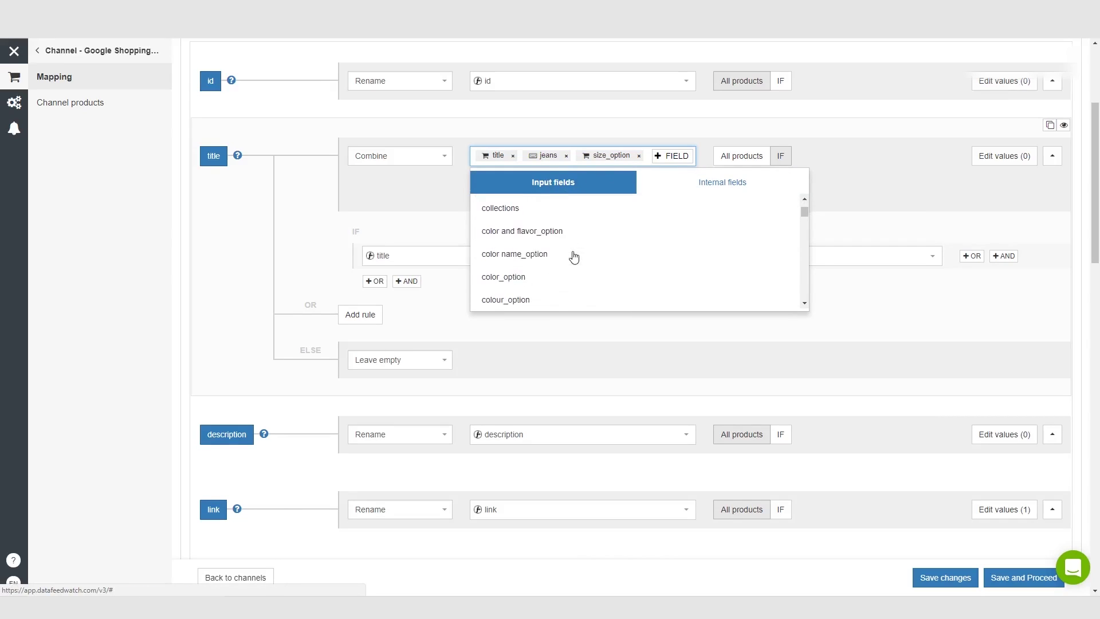
left_click(646, 156)
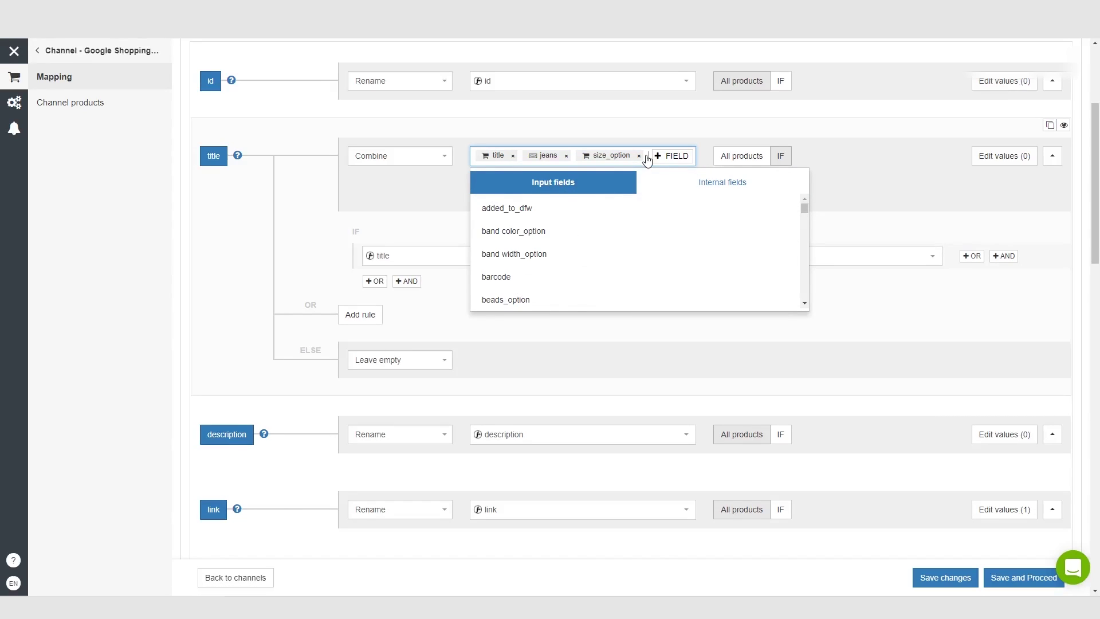
type("color")
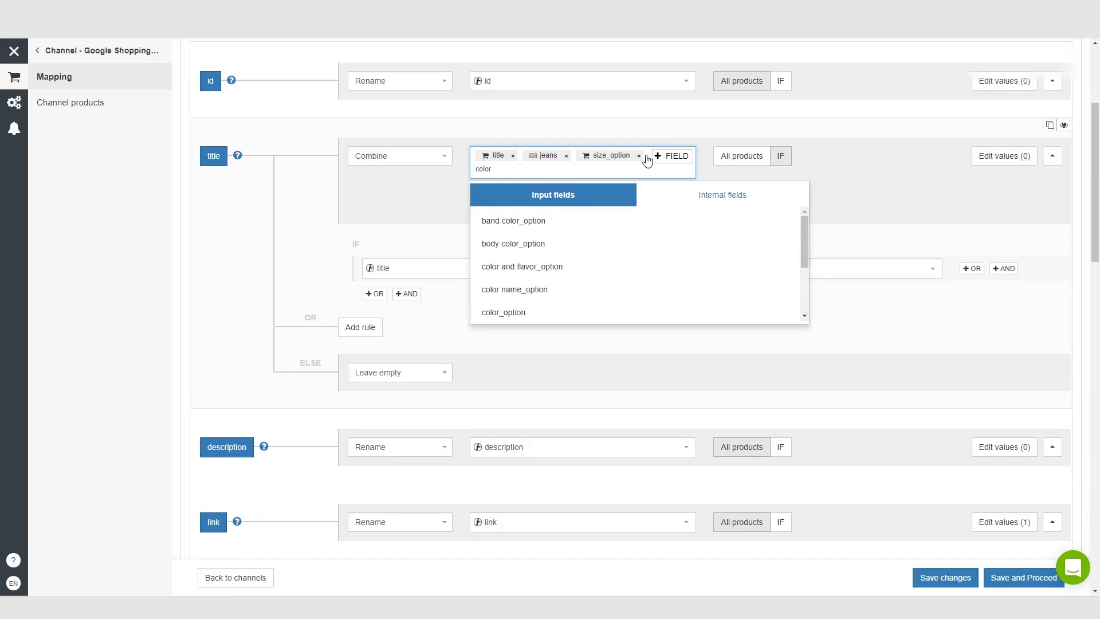
left_click(519, 313)
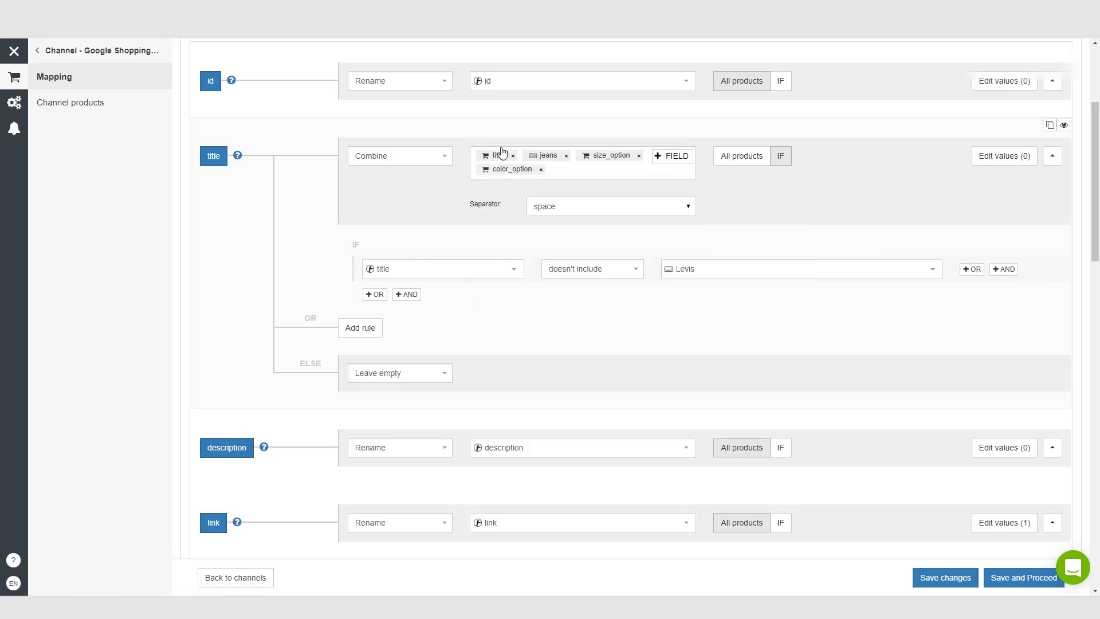
left_click_drag(502, 171, 487, 154)
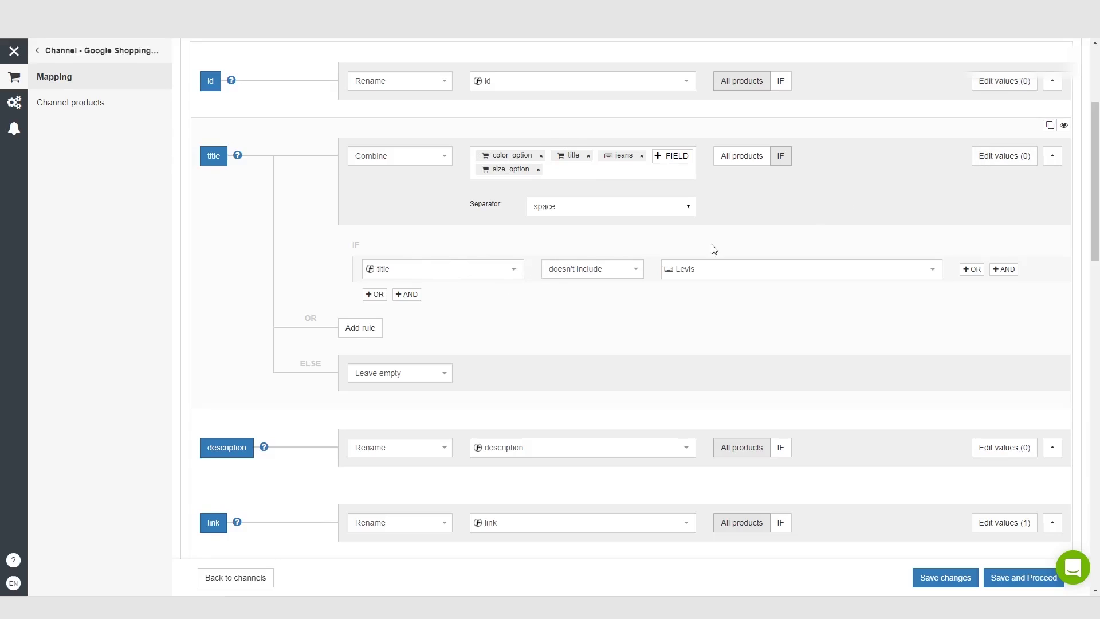
left_click(1051, 127)
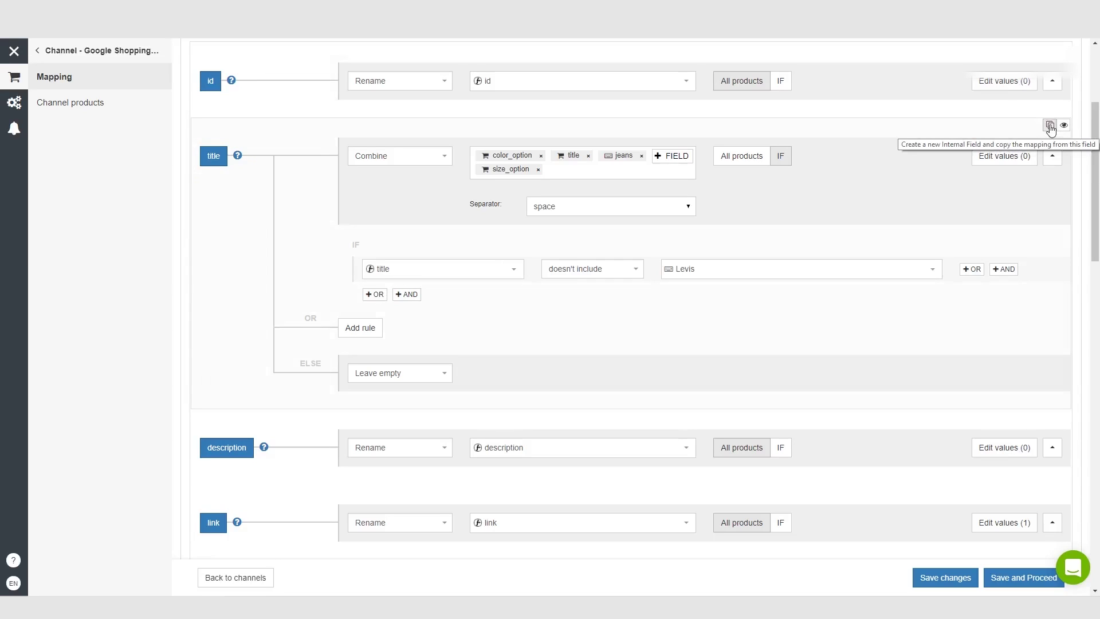
left_click(1050, 127)
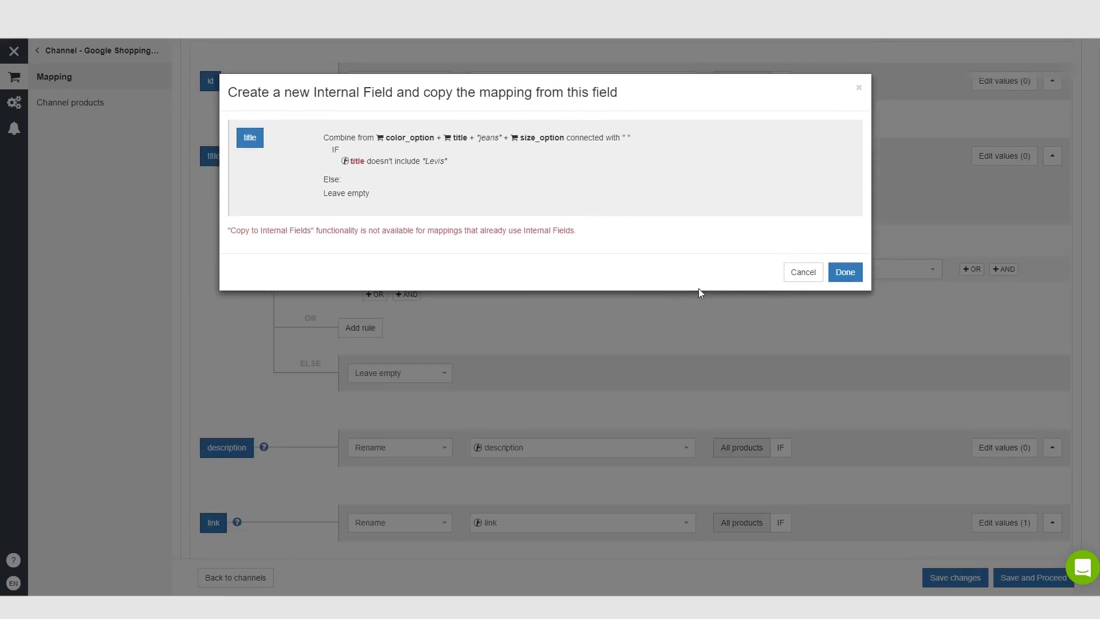
left_click(838, 273)
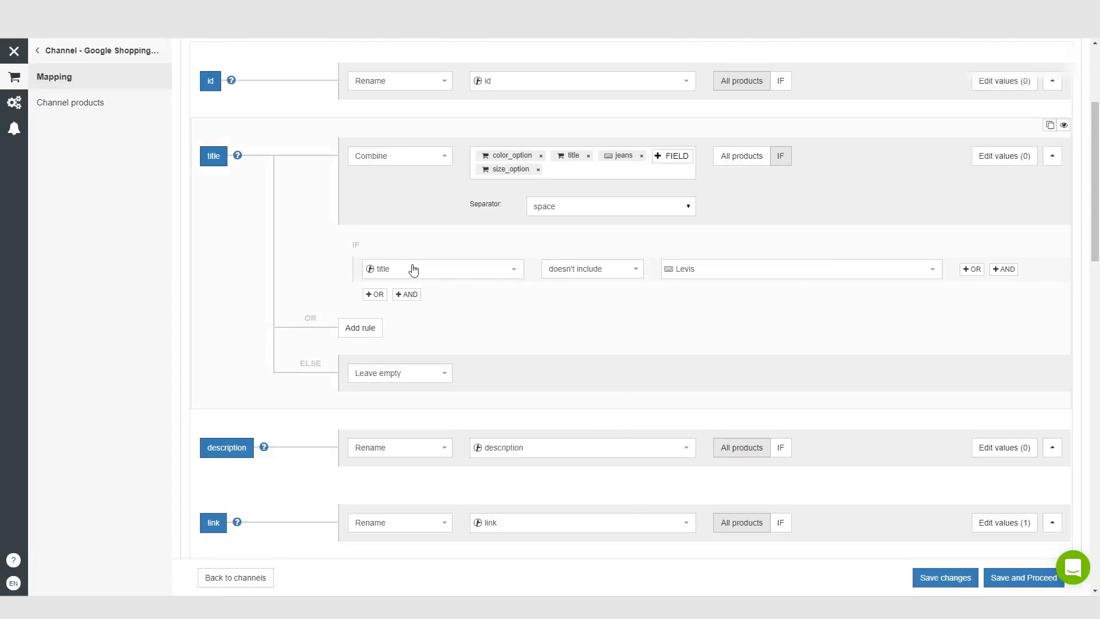
Change the title's IF condition to color_option doesn't include Blue.
left_click(414, 270)
left_click(446, 300)
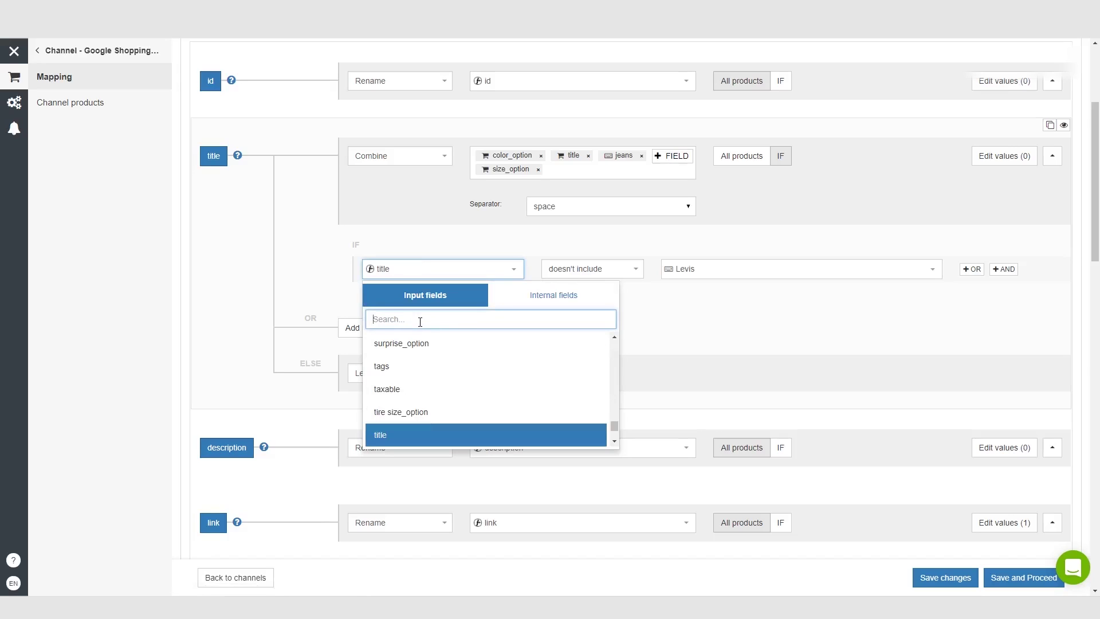
type("color")
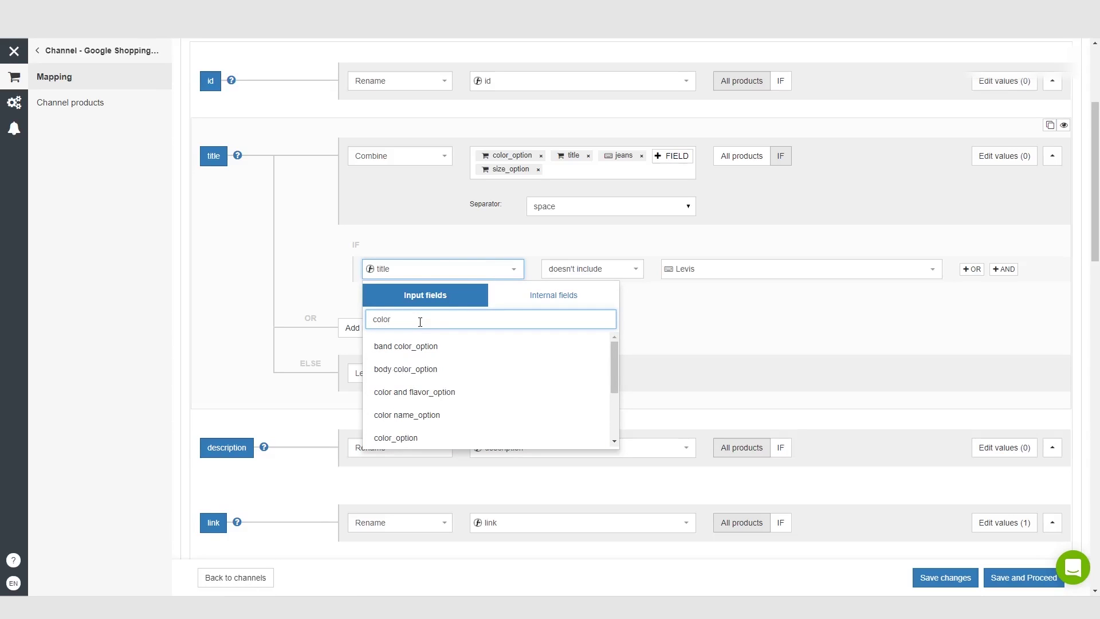
left_click(413, 438)
left_click(705, 273)
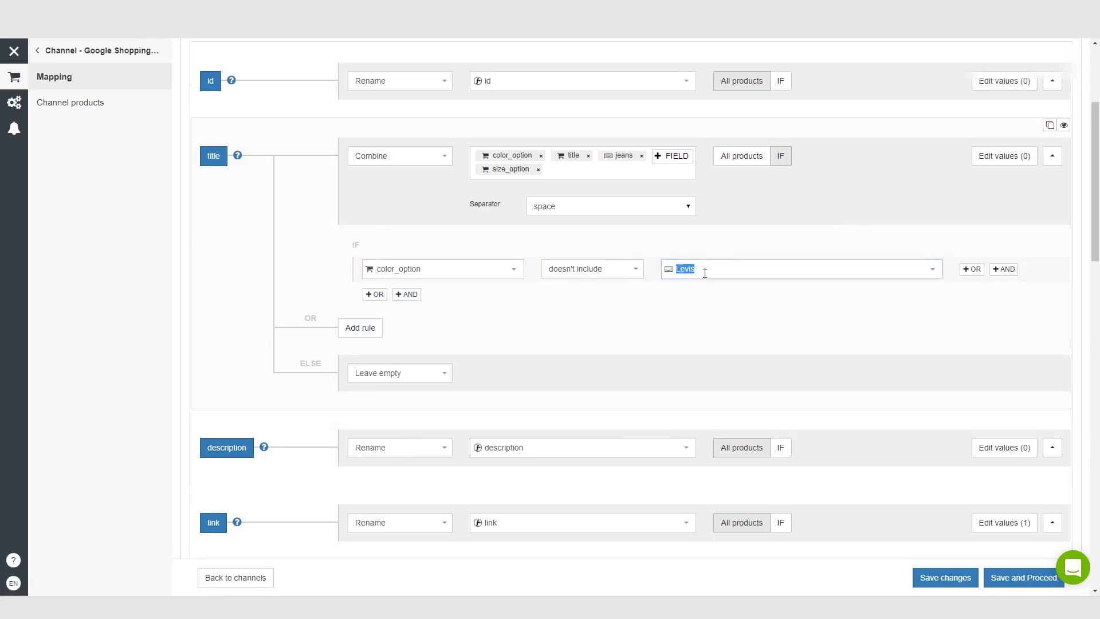
type("Blue")
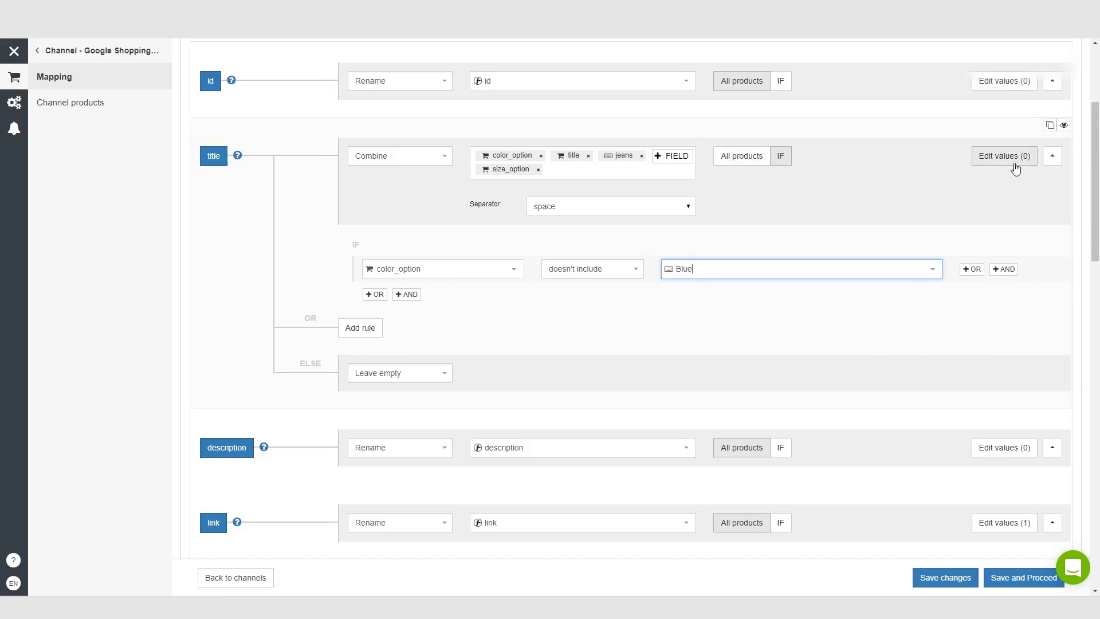
Copy the title mapping into a new internal field named 'Title with Color'.
left_click(1050, 126)
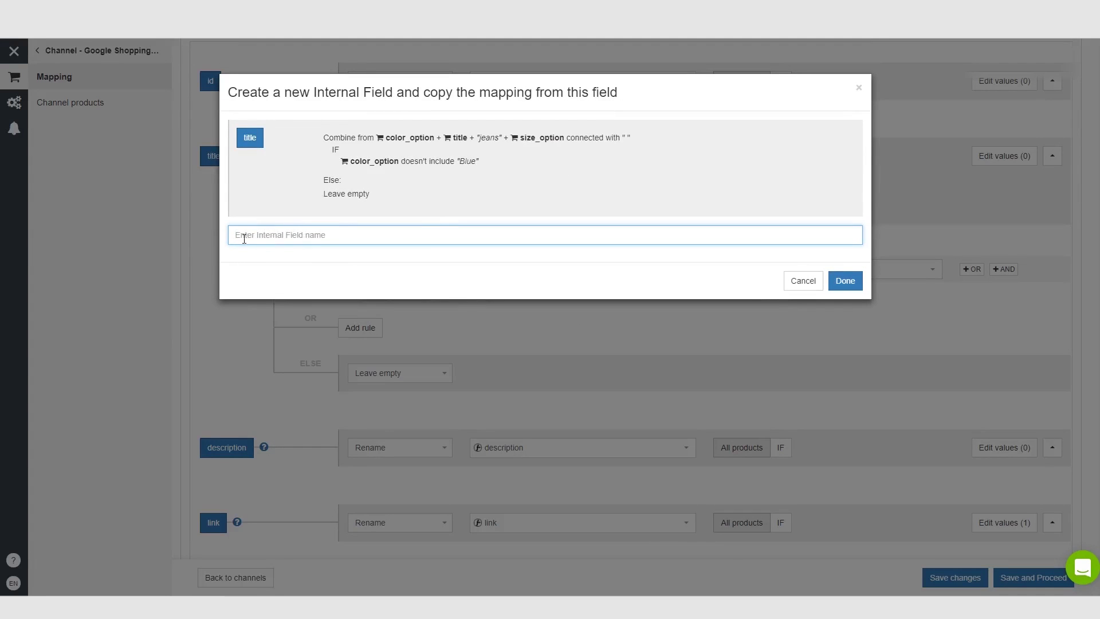
type("Co")
key("BackSpace")
key("BackSpace")
type("T")
left_click(844, 281)
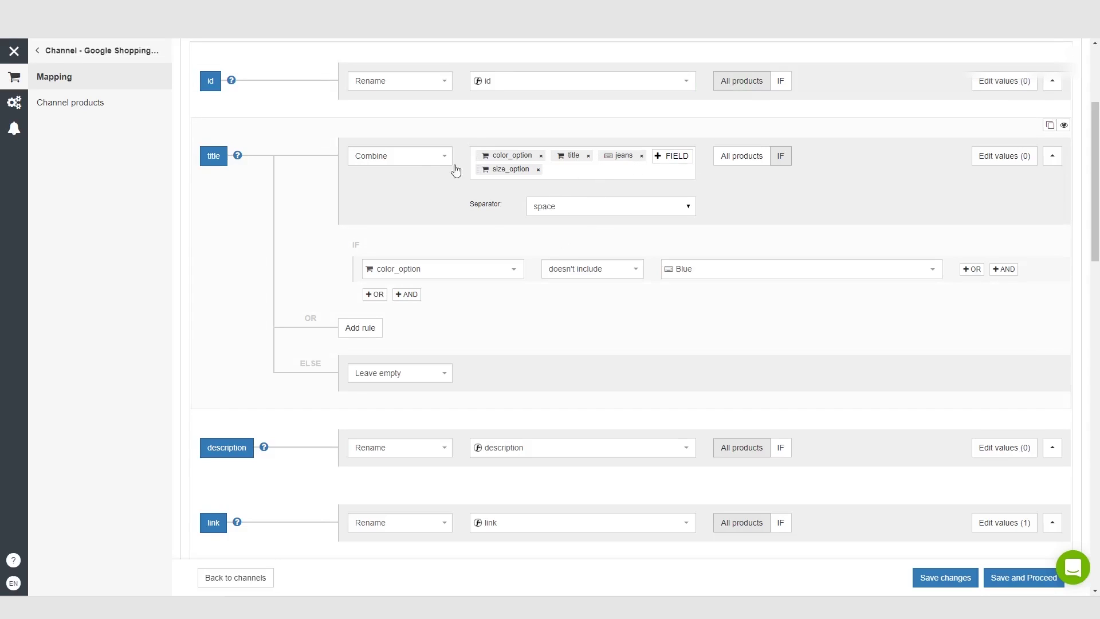
left_click(583, 172)
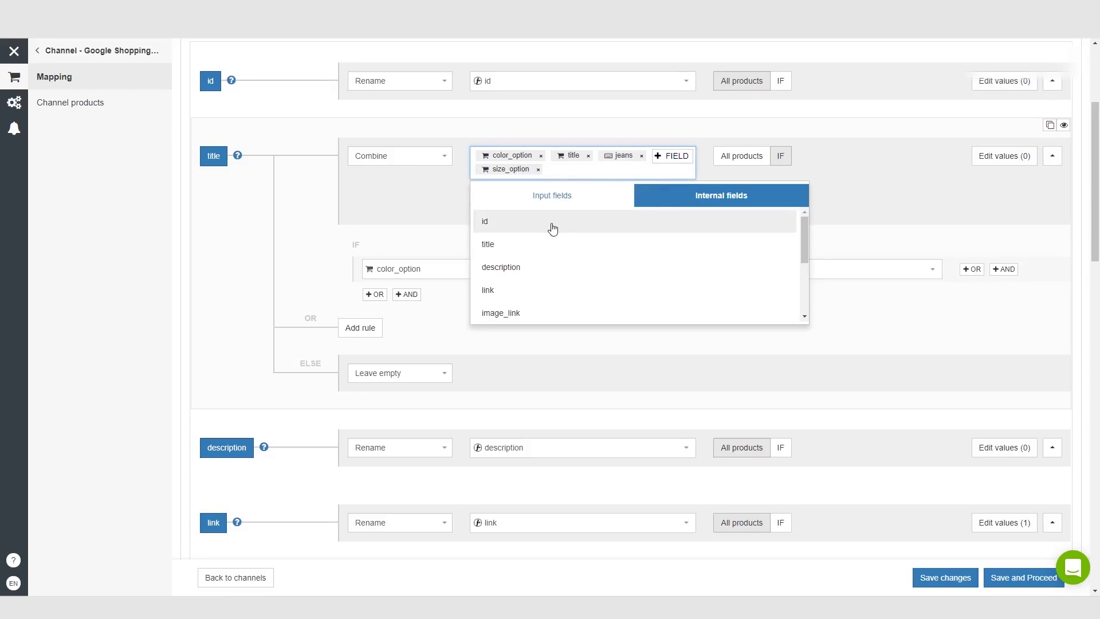
scroll(552, 231, "down", 1)
scroll(551, 231, "down", 3)
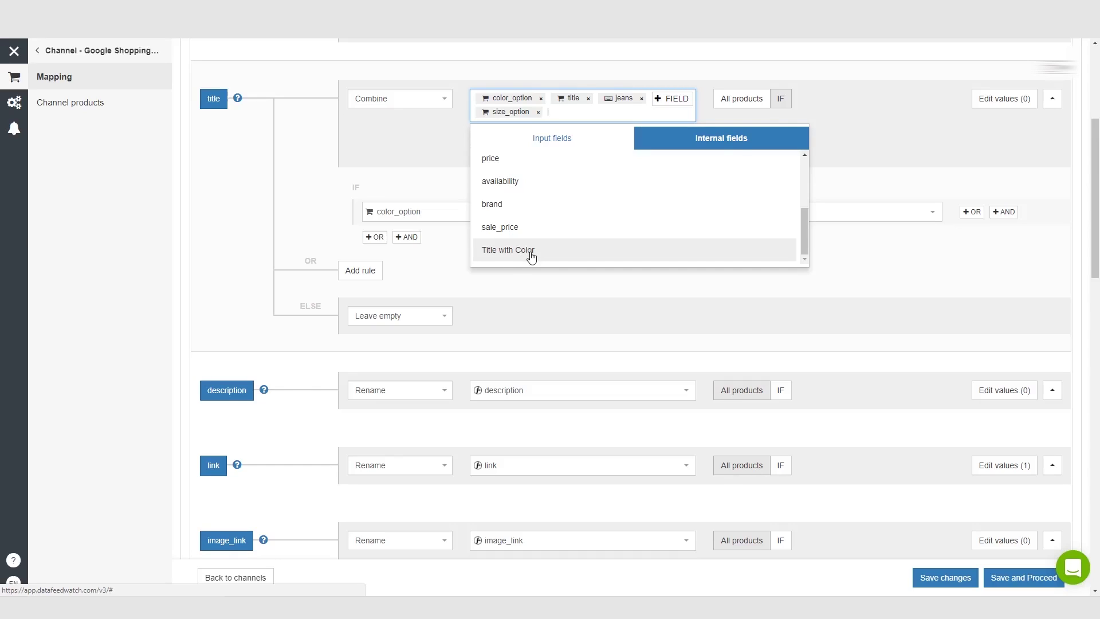
left_click(837, 126)
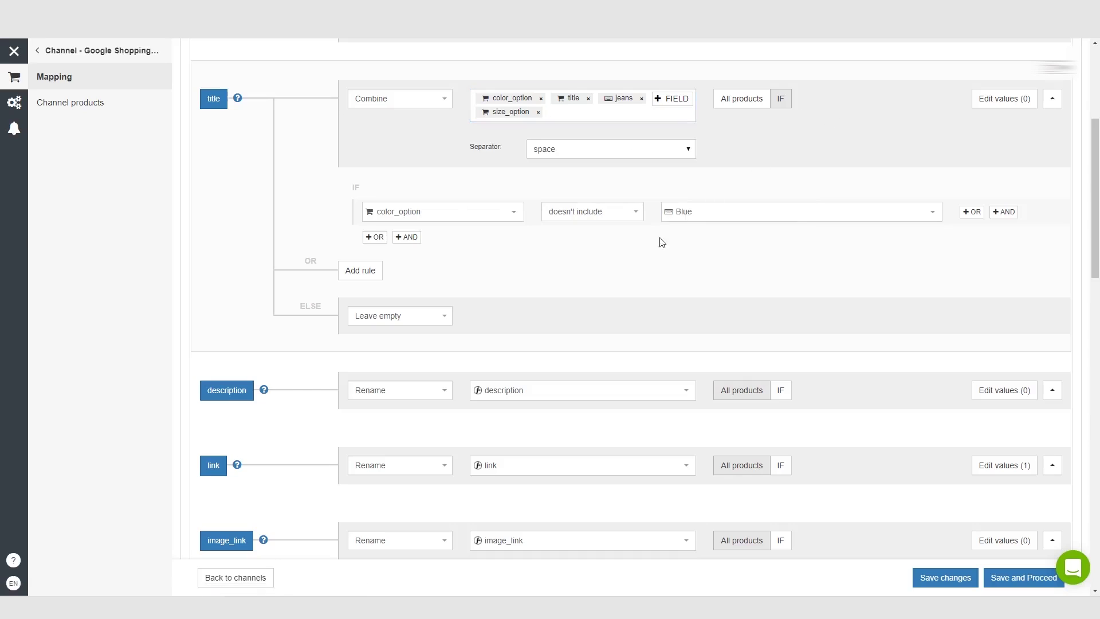
scroll(647, 242, "up", 3)
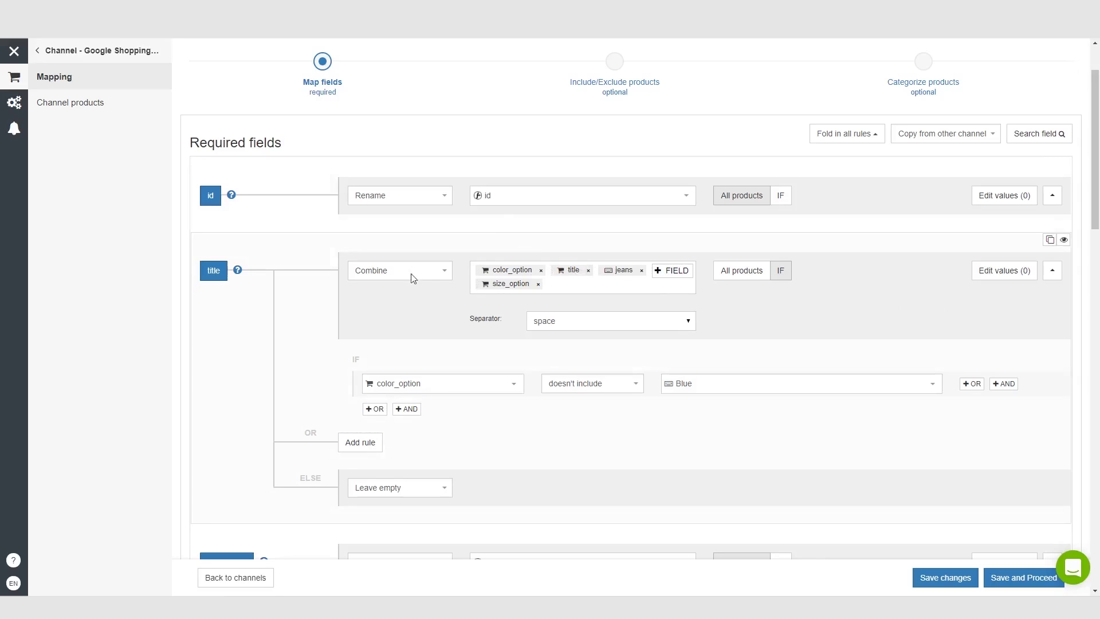
left_click(670, 286)
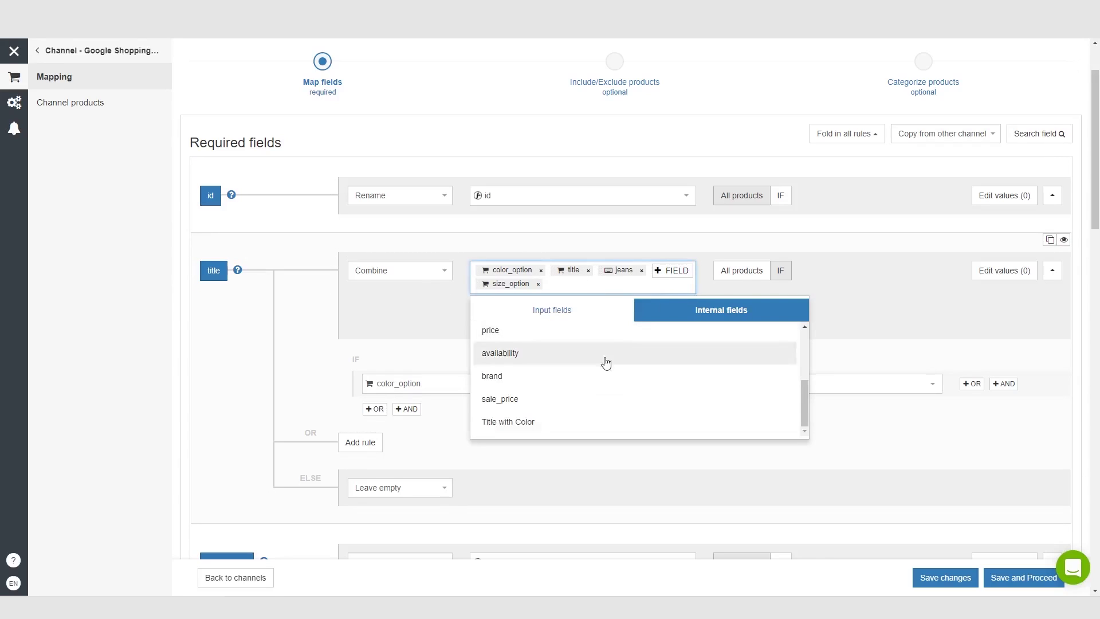
left_click(892, 310)
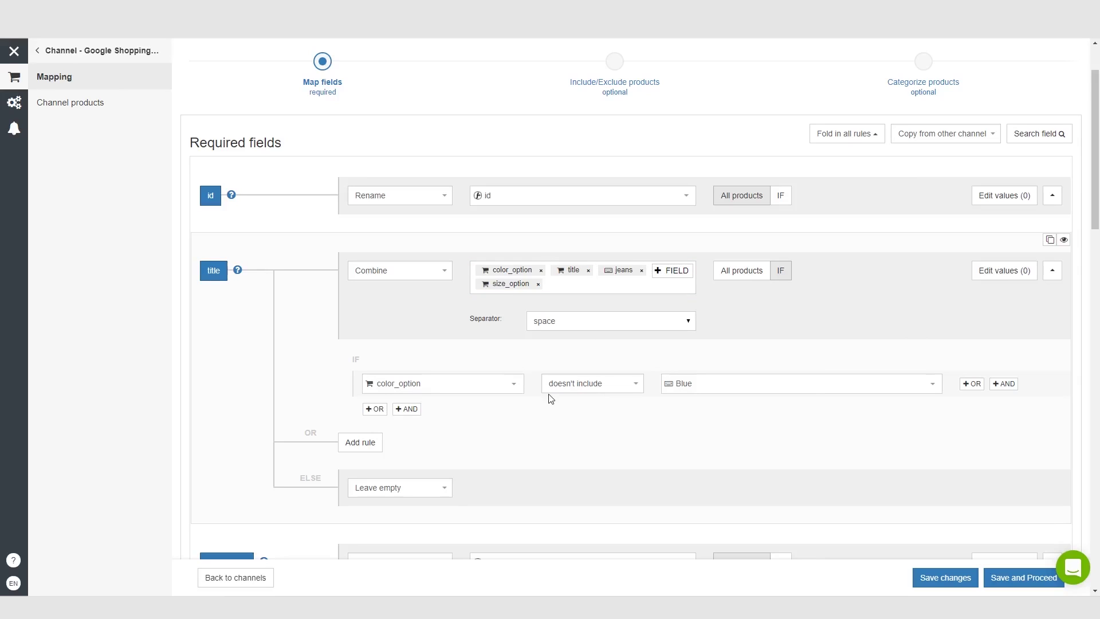
scroll(550, 395, "down", 16)
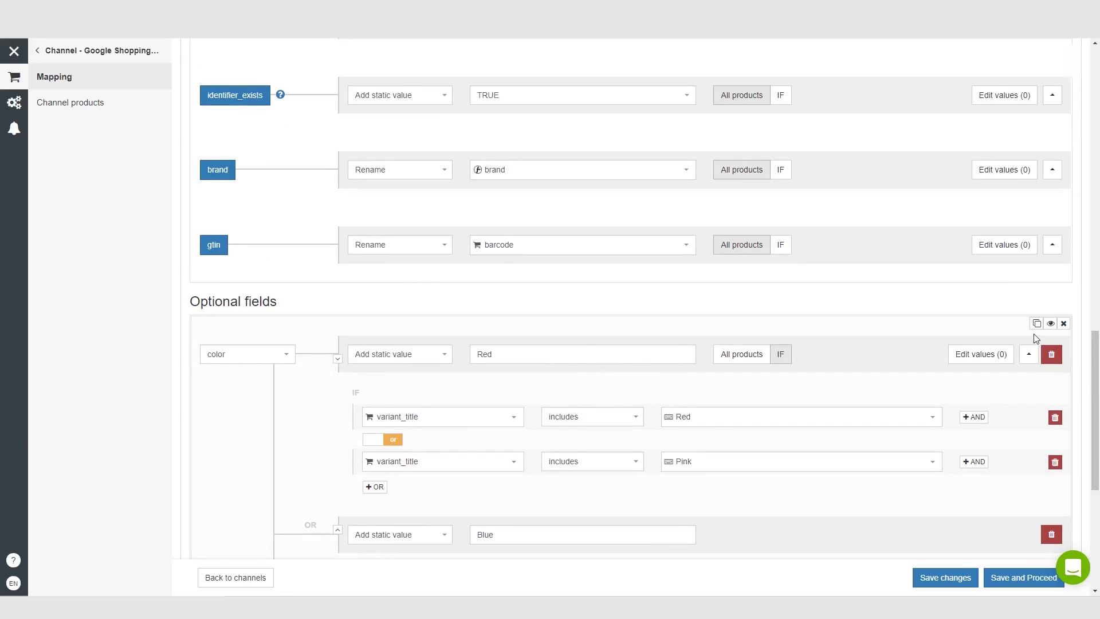
scroll(825, 420, "up", 10)
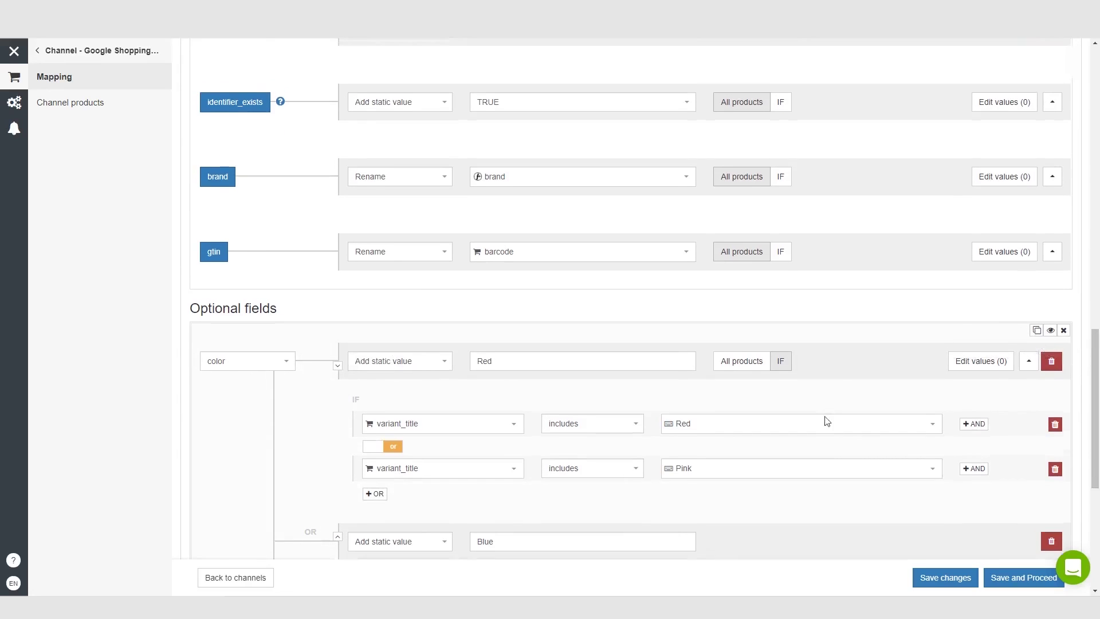
scroll(779, 445, "up", 8)
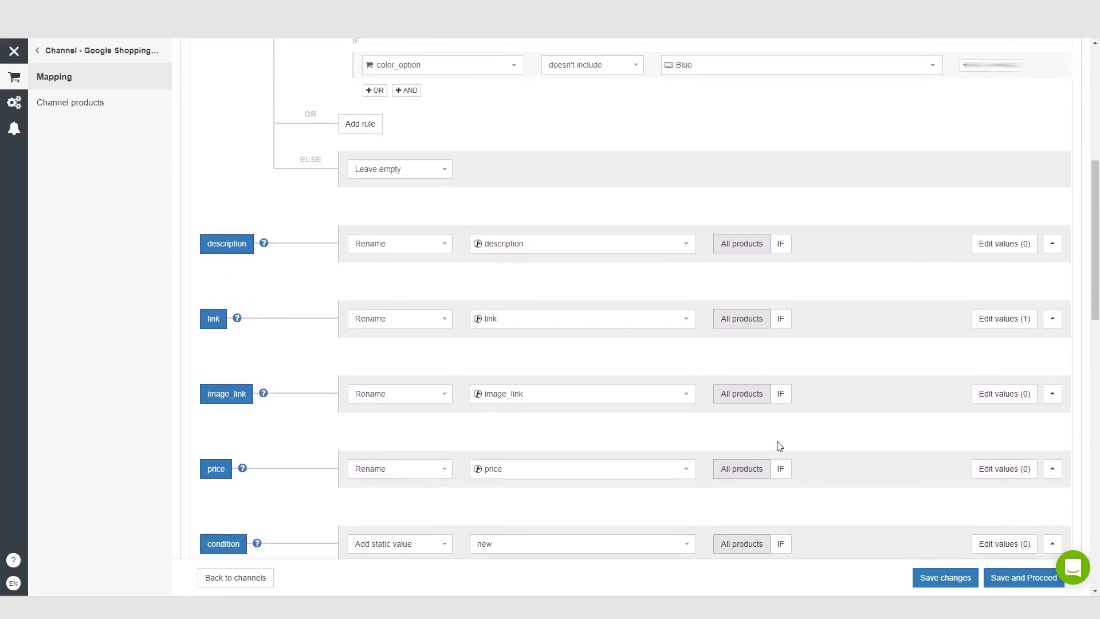
scroll(703, 423, "down", 2)
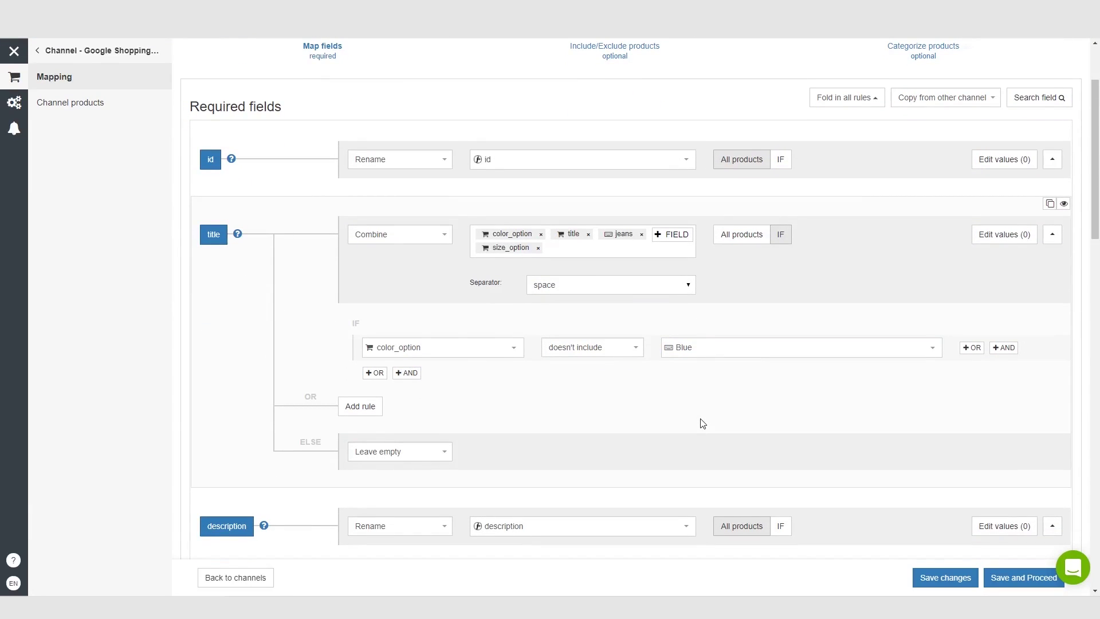
scroll(703, 423, "up", 2)
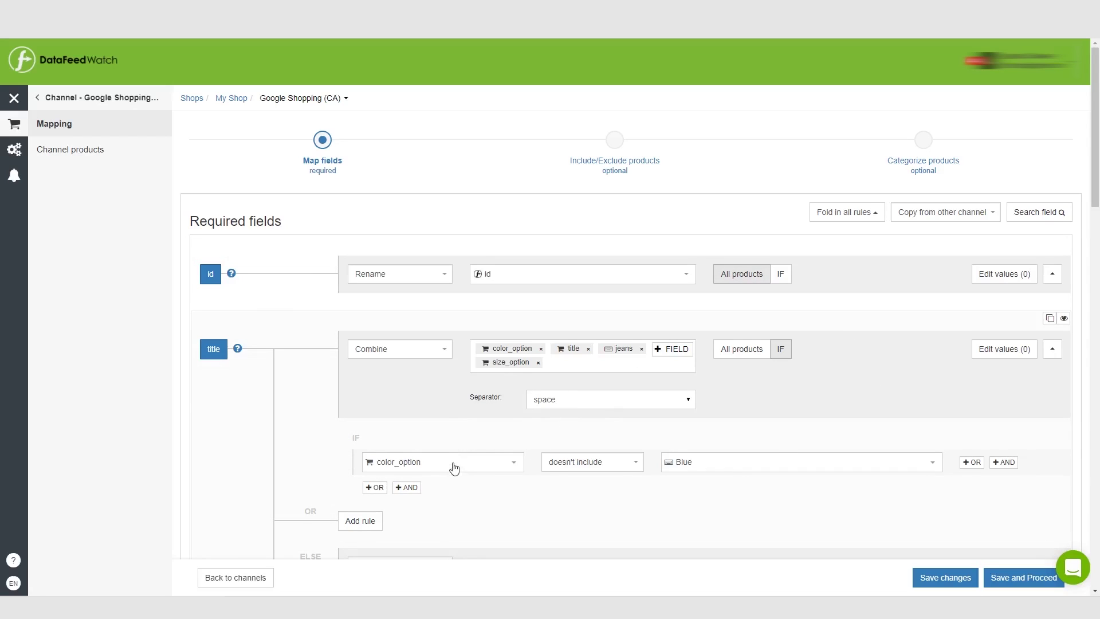
scroll(455, 468, "down", 2)
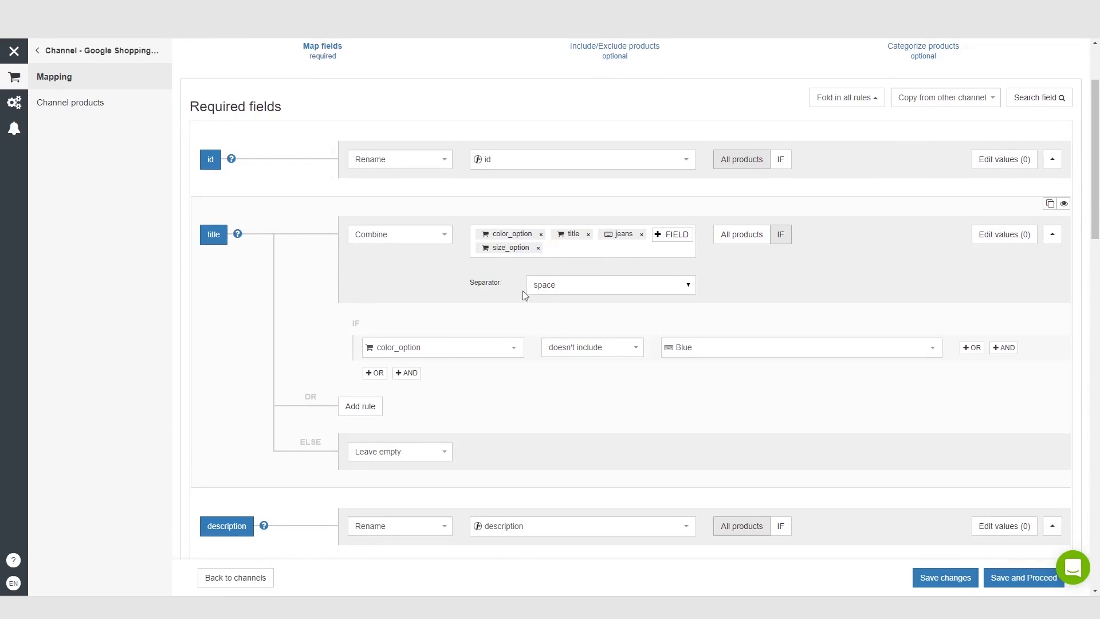
scroll(522, 290, "down", 17)
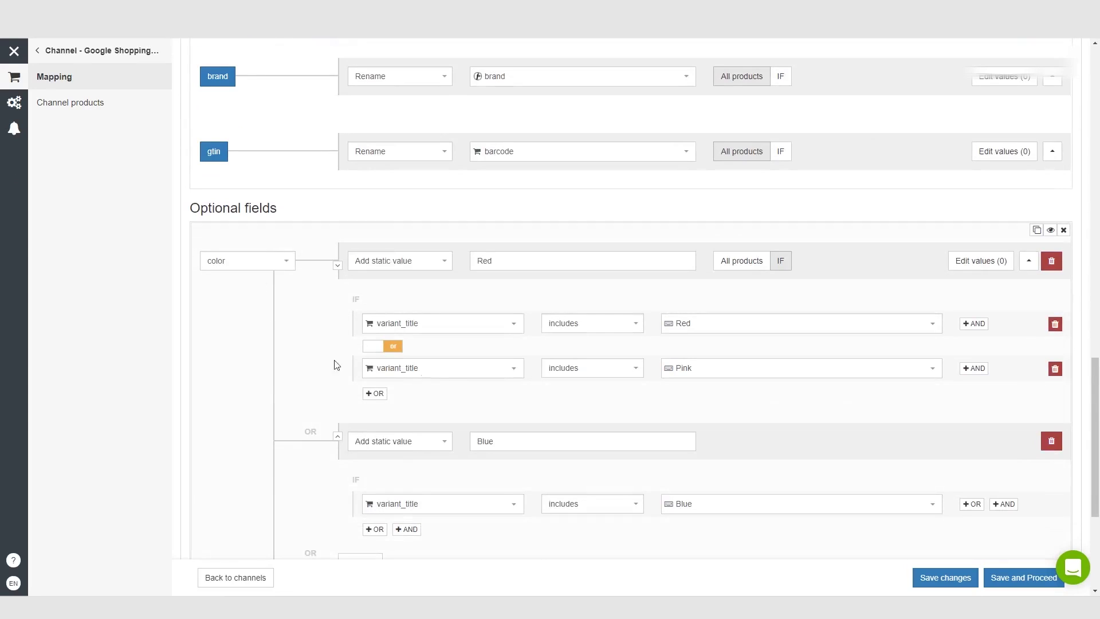
scroll(601, 466, "up", 20)
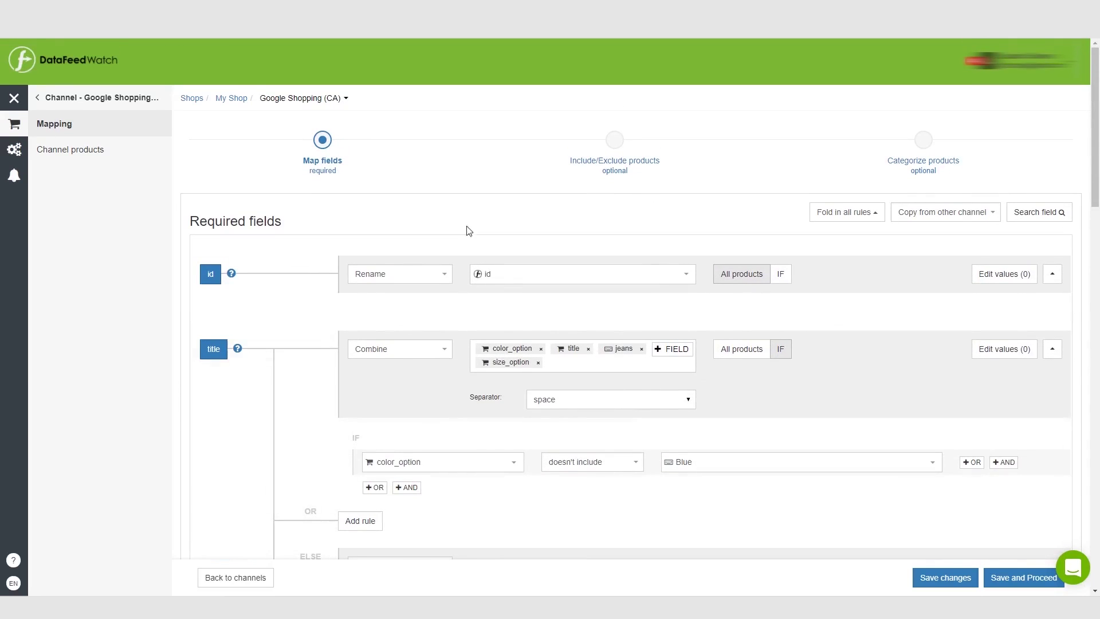